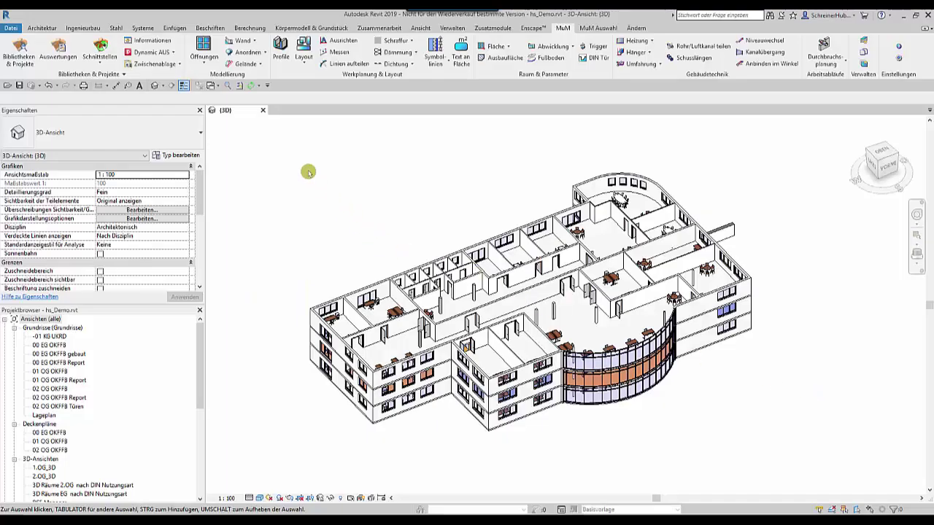
In Auswertungen, list all doors of the Türen category and show the available door-list templates
click(53, 52)
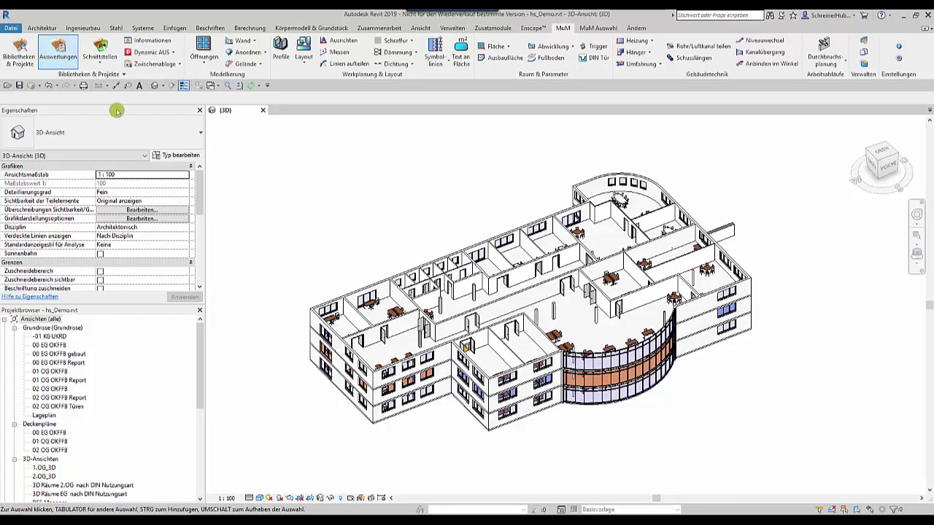
click(215, 213)
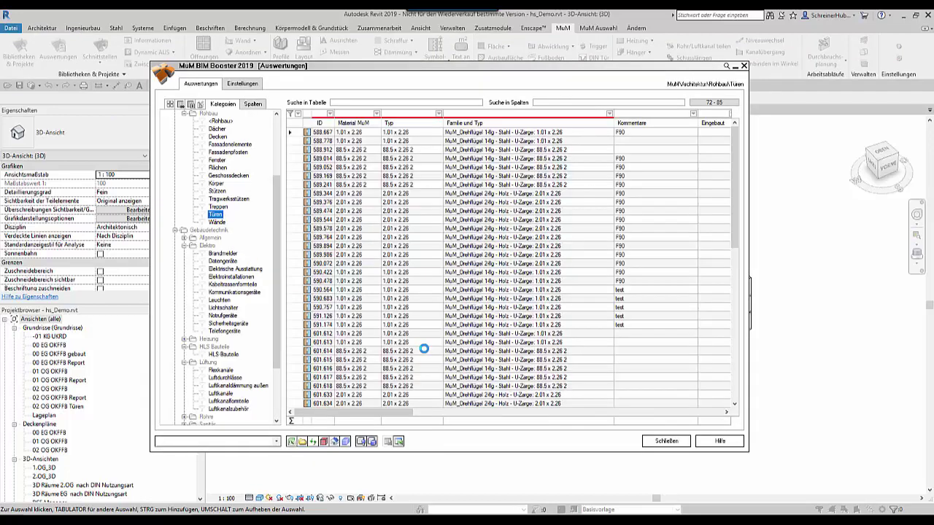
click(277, 442)
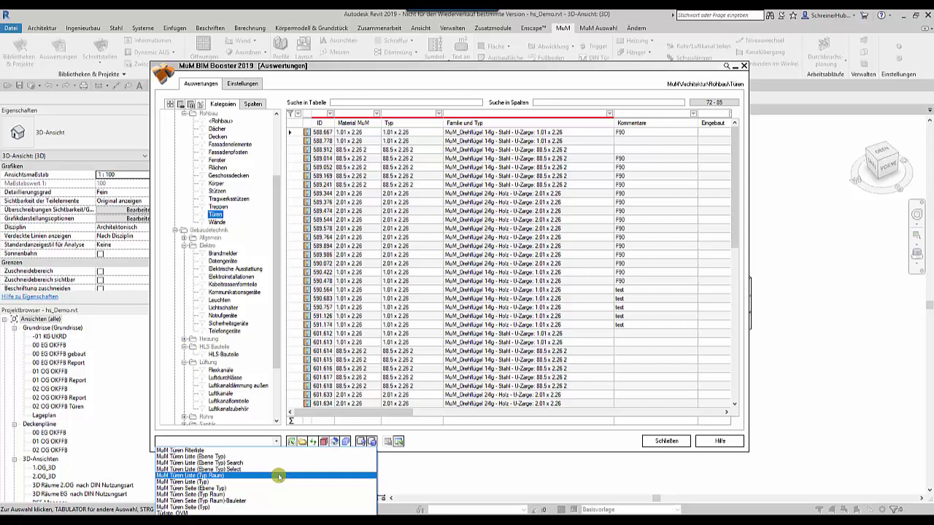
Export the doors to Excel with the MuM Türen Liste (Typ Raum) template, review the report, and close it
click(279, 477)
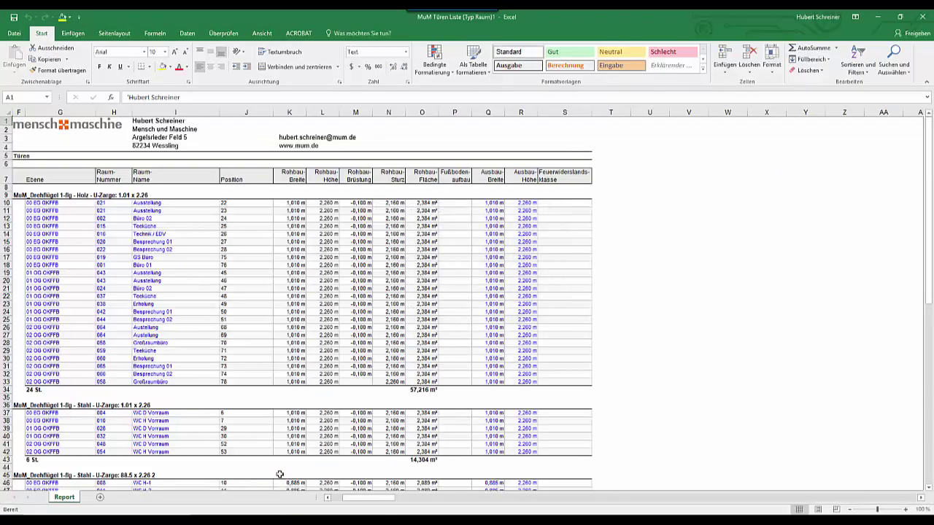
scroll(534, 423, down, 1)
scroll(550, 415, up, 1)
click(610, 177)
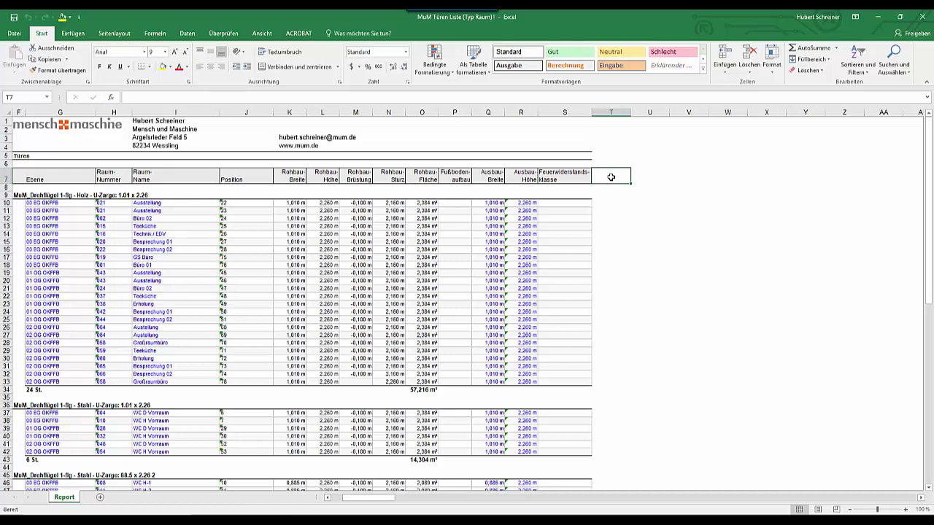
click(922, 16)
Discard the Excel report without saving and show the Türen templates folder in Explorer
click(470, 279)
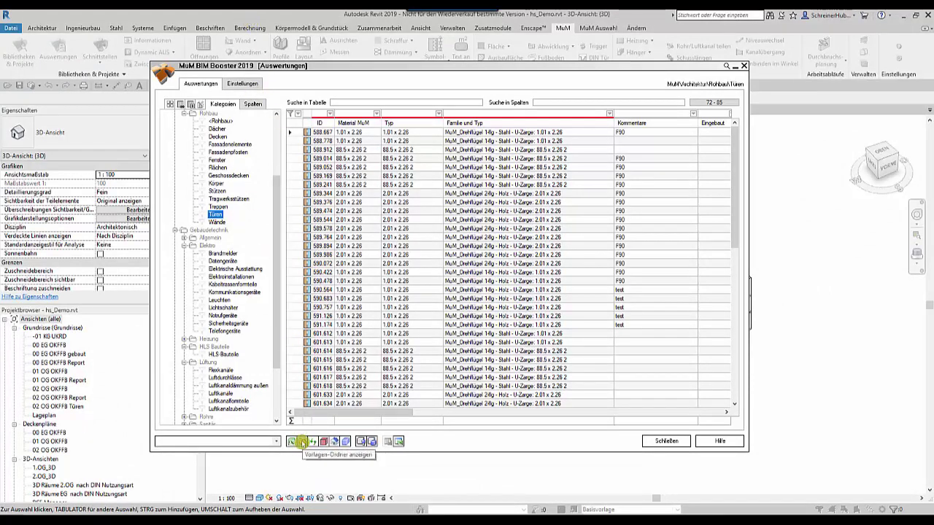
click(301, 443)
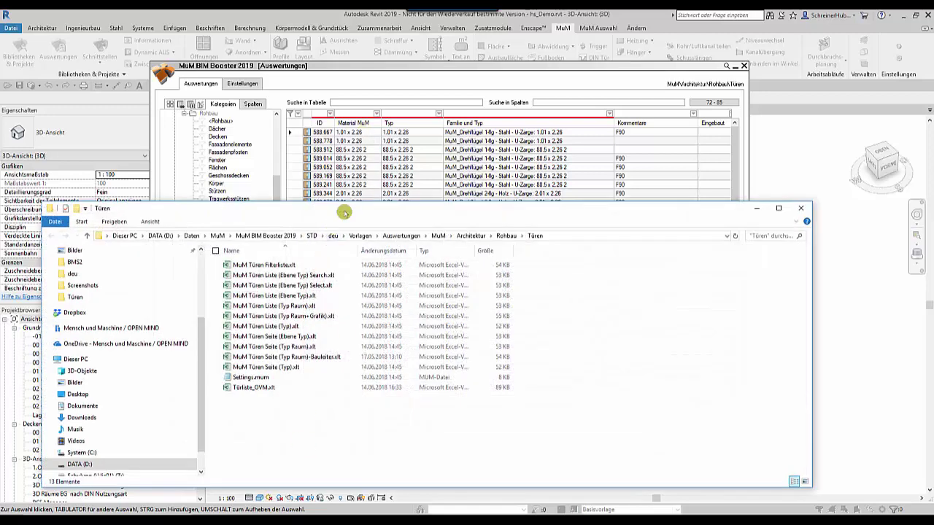
Duplicate MuM Türen Liste (Typ Raum).xlt within the Türen templates folder
drag(343, 210, 355, 148)
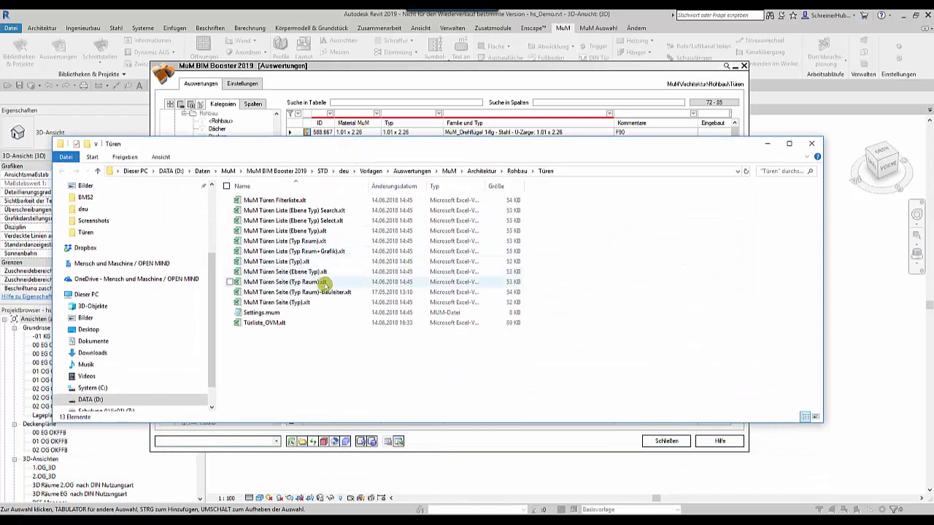
click(307, 241)
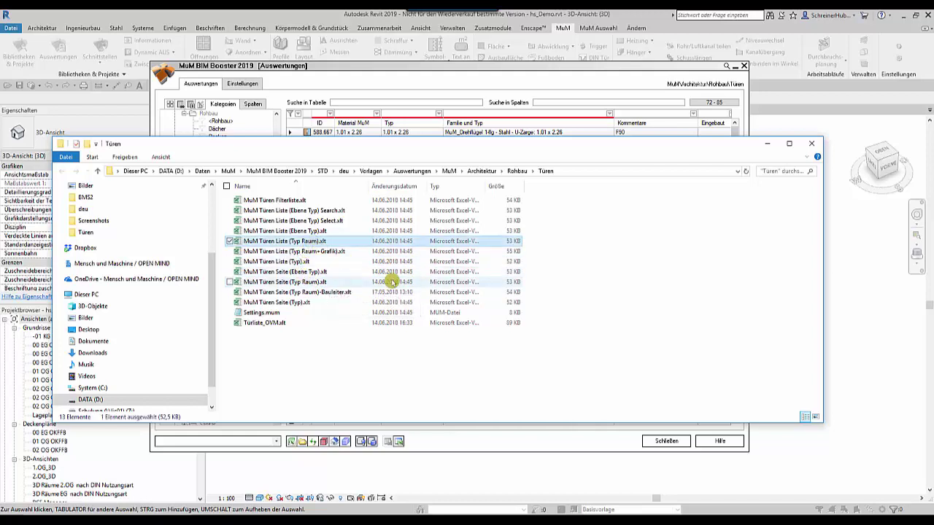
right_click(326, 243)
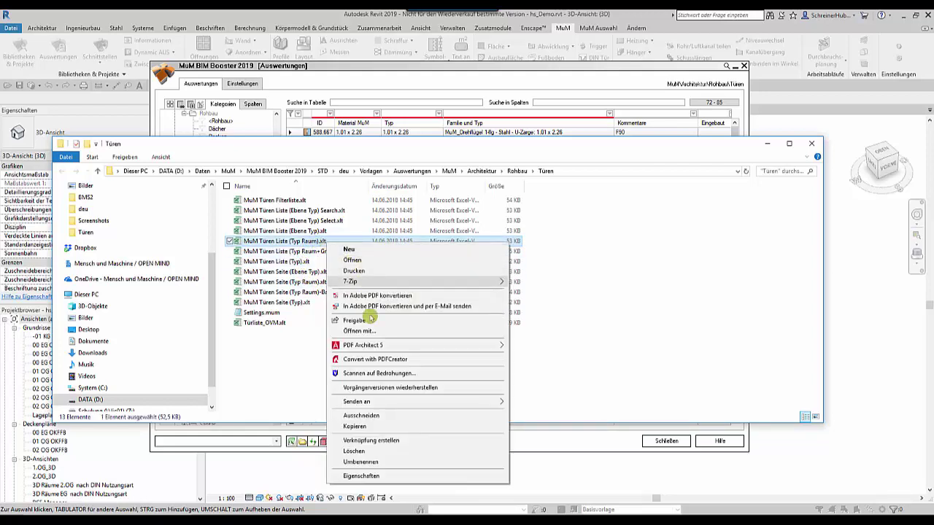
click(315, 399)
right_click(286, 357)
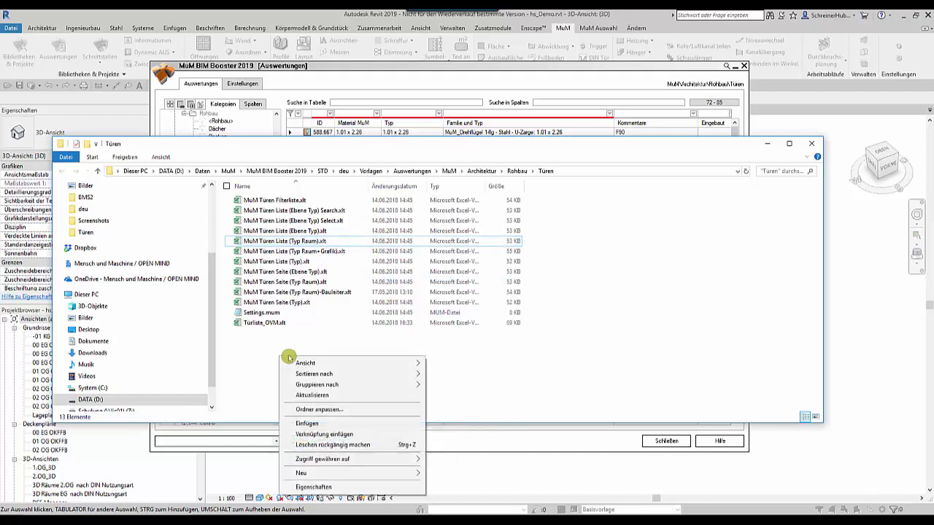
click(321, 424)
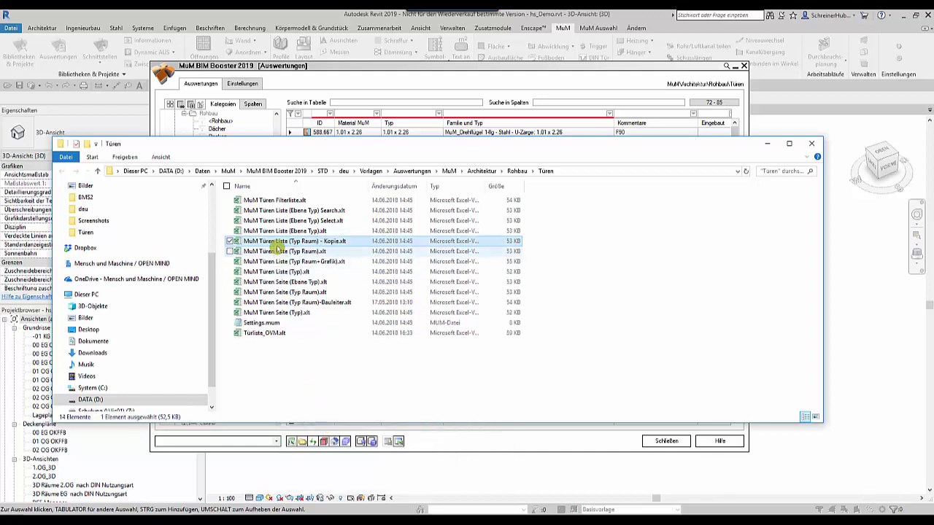
Rename the copy to 'Büro_Türen Liste (Typ Raum) - Kopie.xlt' by replacing MuM with Büro_
click(277, 242)
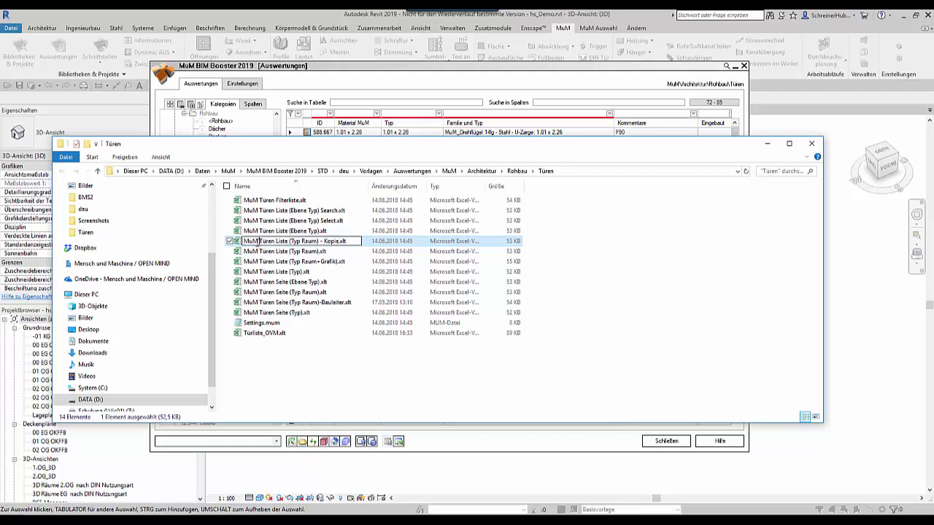
drag(259, 241, 197, 238)
text(Büro)
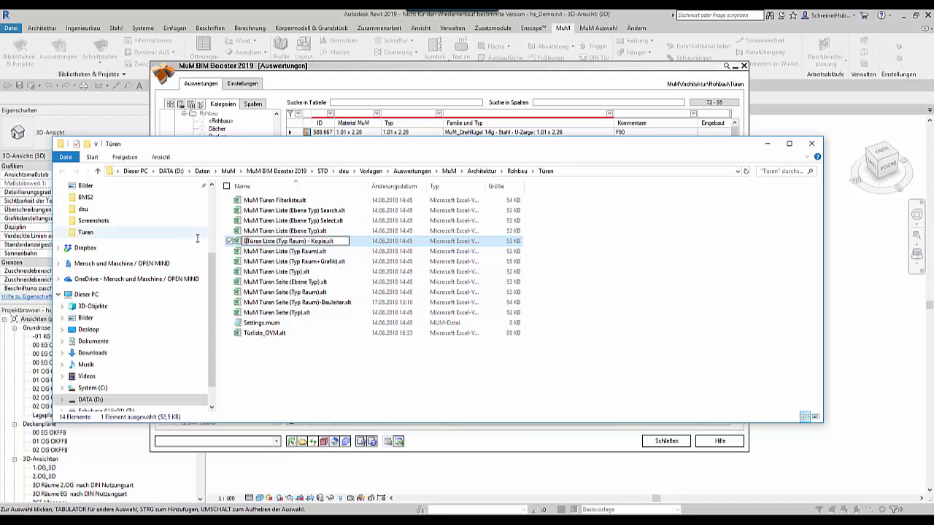
text(_)
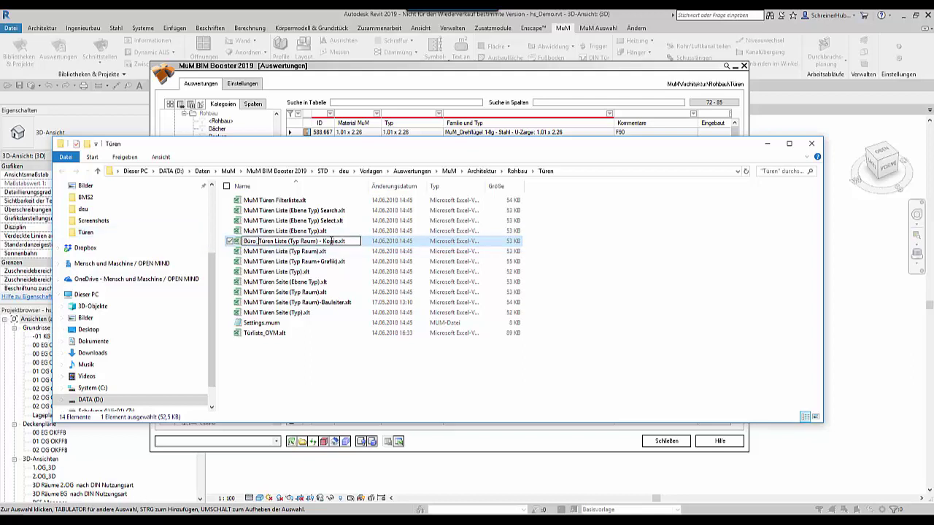
key(Return)
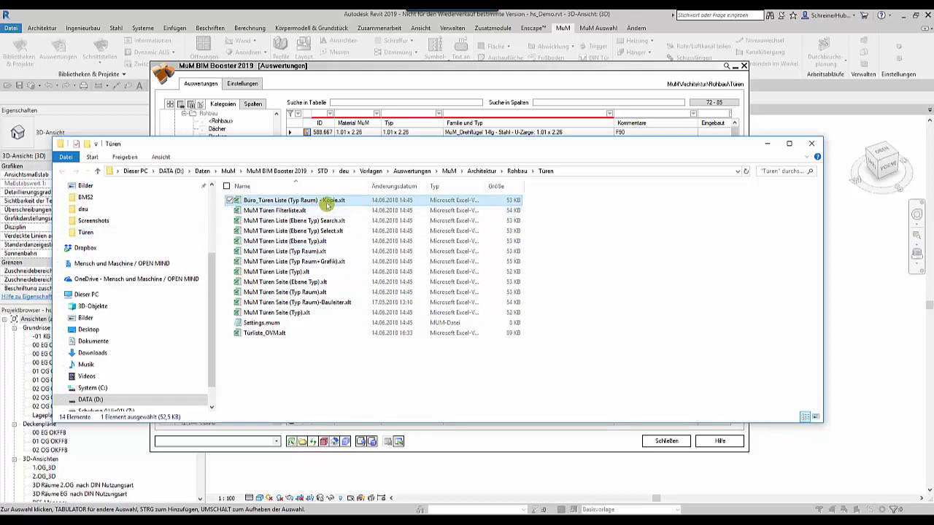
right_click(332, 202)
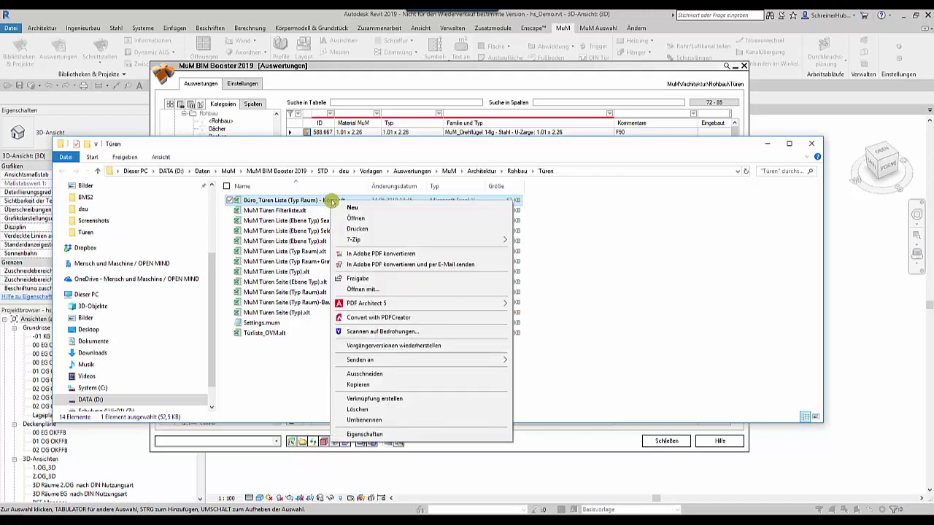
Open the Büro_ template copy in Excel and view its Def sheet
click(358, 219)
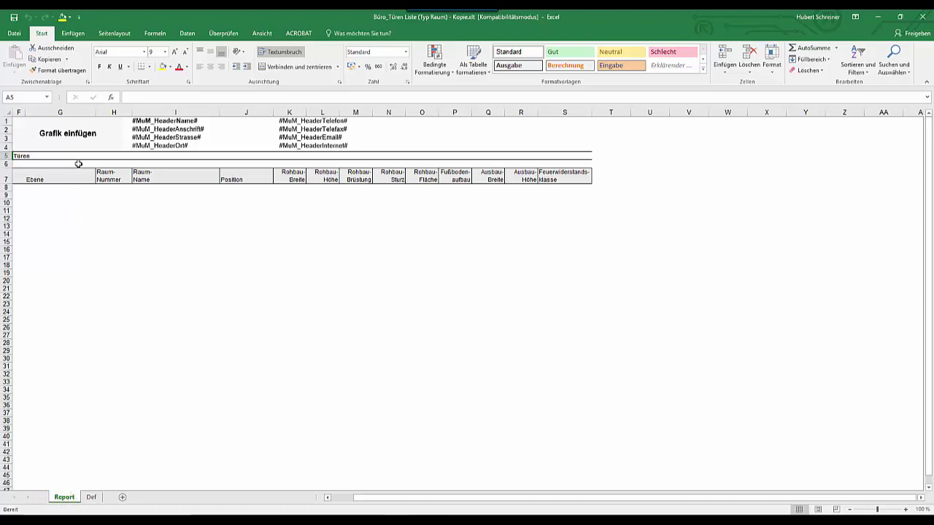
click(91, 497)
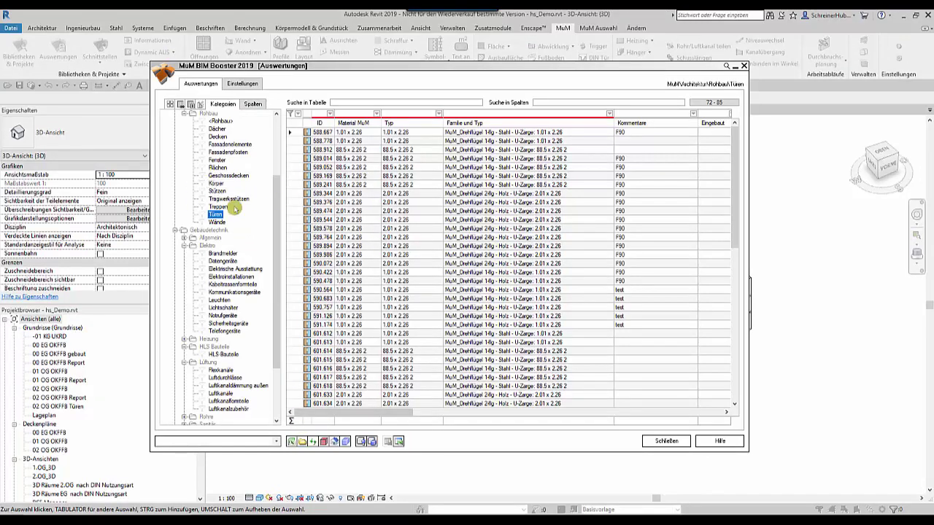
Open the alltool ListenGenerator Funktionen.pdf manual from the deu folder
click(301, 441)
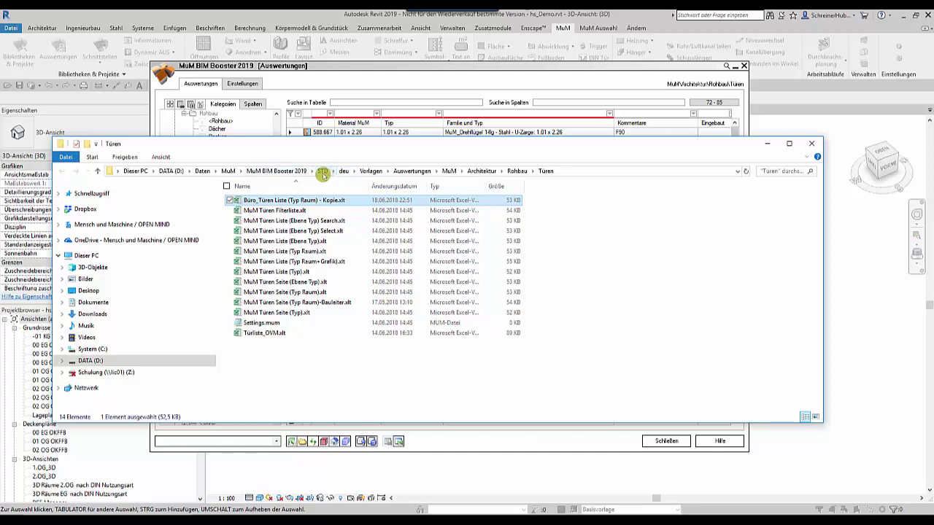
click(344, 173)
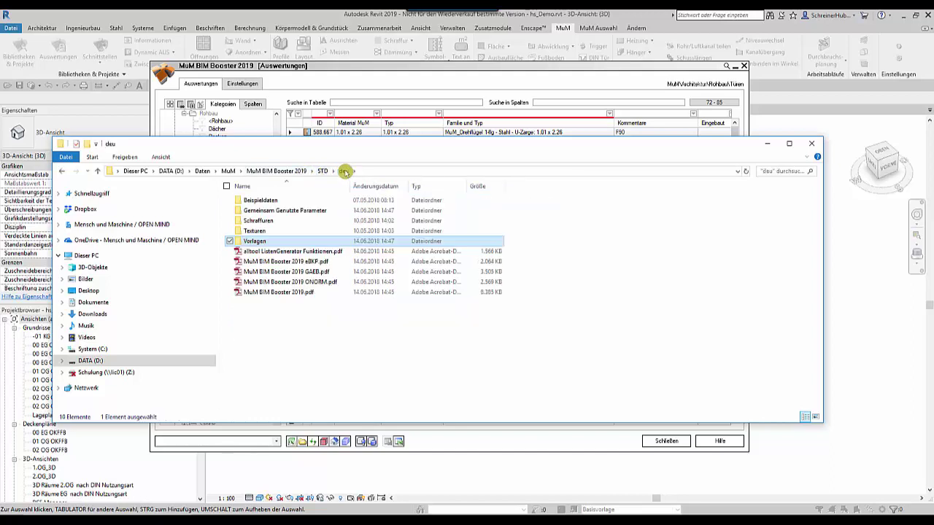
click(319, 251)
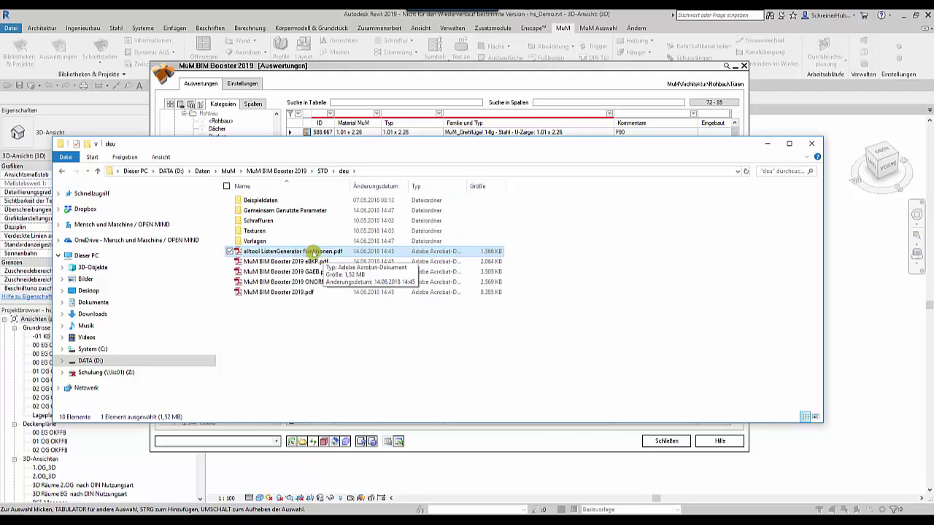
double_click(310, 252)
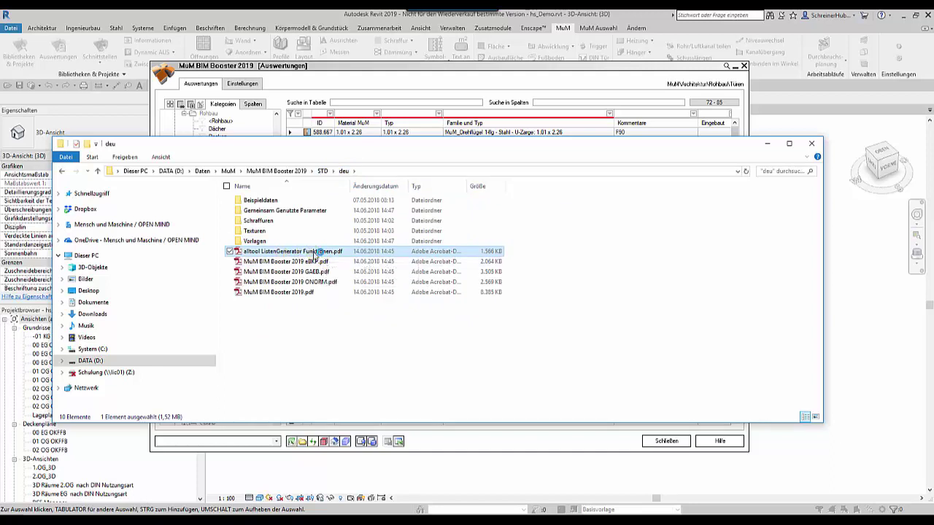
Fit the page to the window and read through the ListenGenerator manual
click(209, 59)
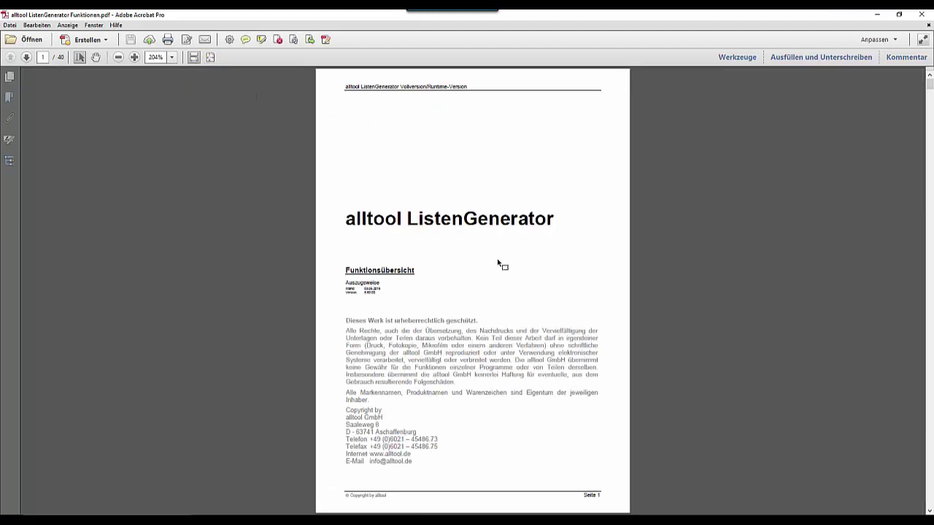
scroll(471, 310, down, 1)
scroll(472, 310, down, 1)
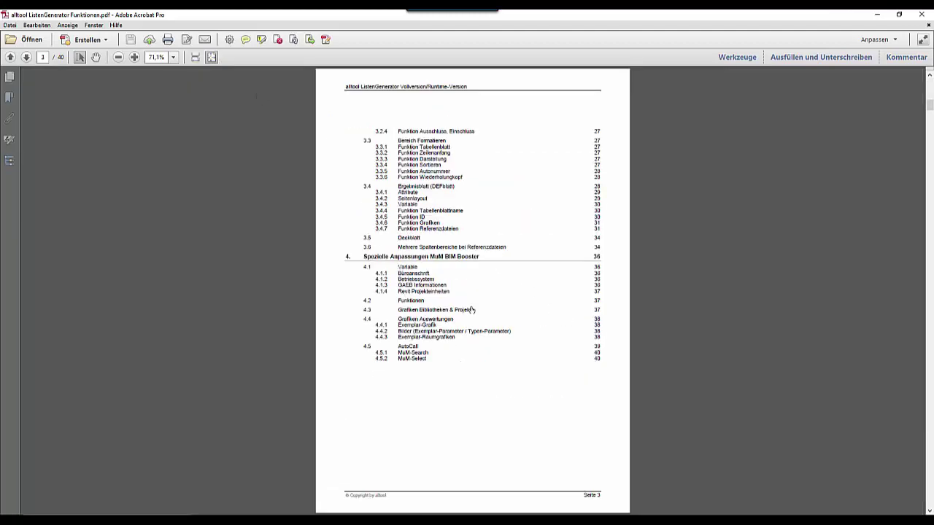
scroll(471, 310, down, 1)
scroll(472, 310, down, 2)
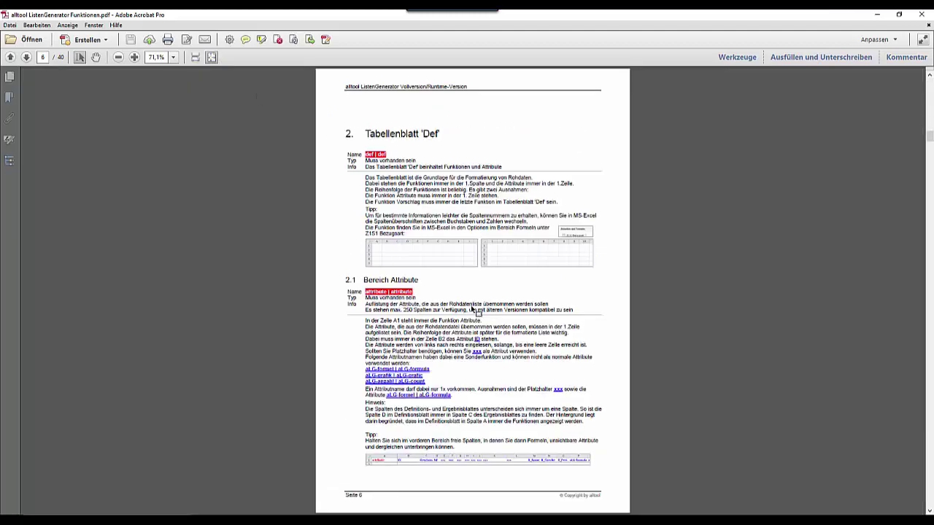
scroll(472, 310, down, 1)
scroll(471, 310, down, 1)
scroll(472, 311, down, 2)
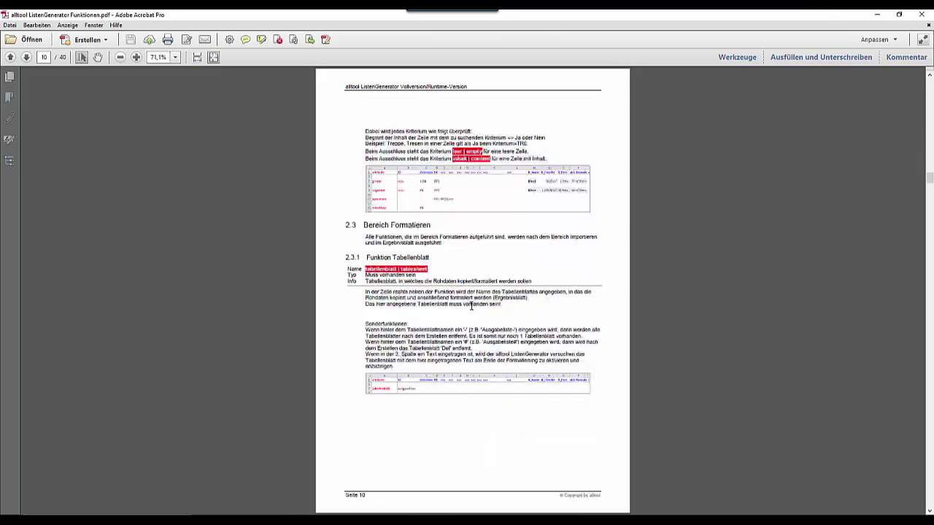
scroll(471, 306, down, 1)
scroll(471, 307, down, 1)
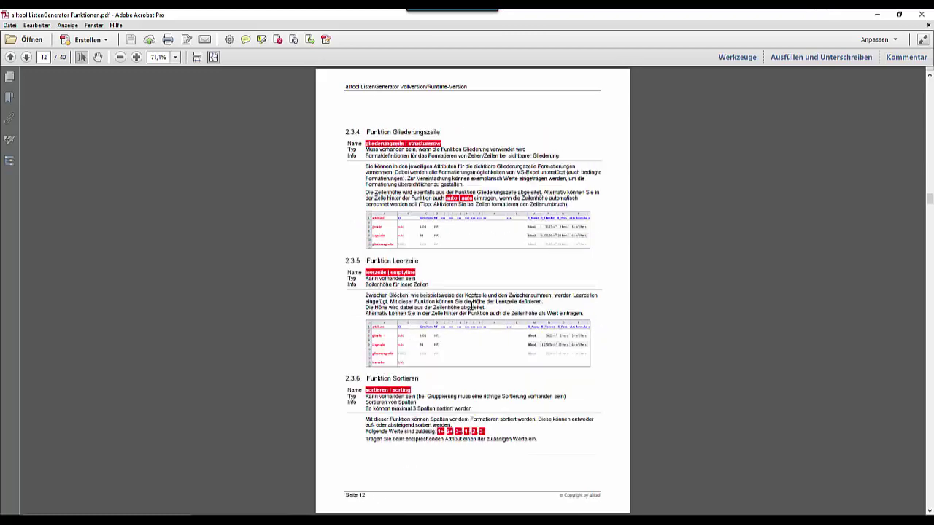
scroll(471, 307, down, 1)
scroll(472, 306, down, 1)
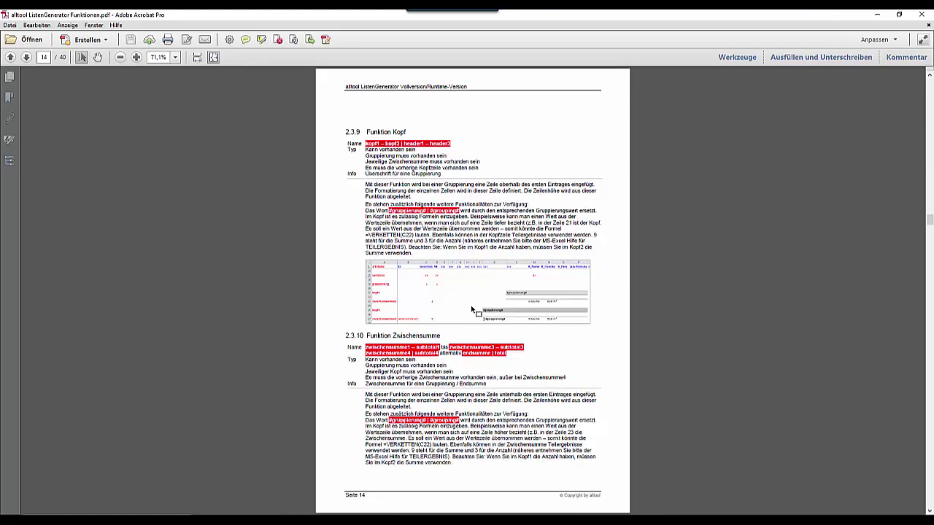
scroll(472, 306, down, 1)
scroll(472, 311, down, 1)
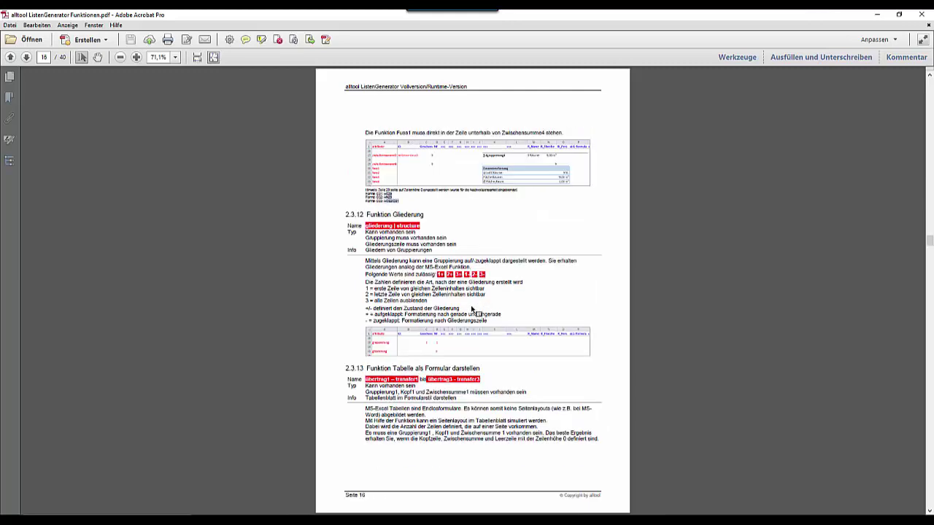
scroll(471, 307, down, 1)
scroll(475, 312, down, 1)
scroll(475, 313, down, 1)
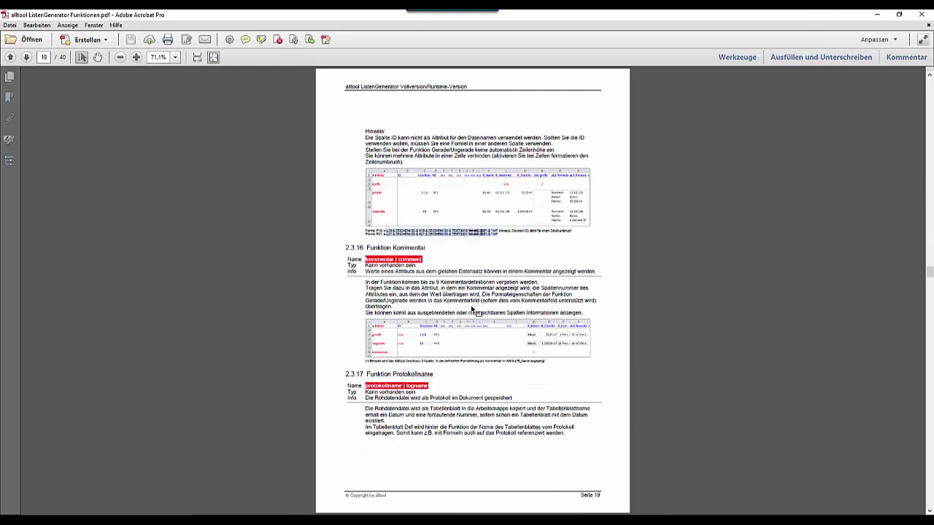
scroll(471, 306, down, 2)
scroll(471, 307, down, 1)
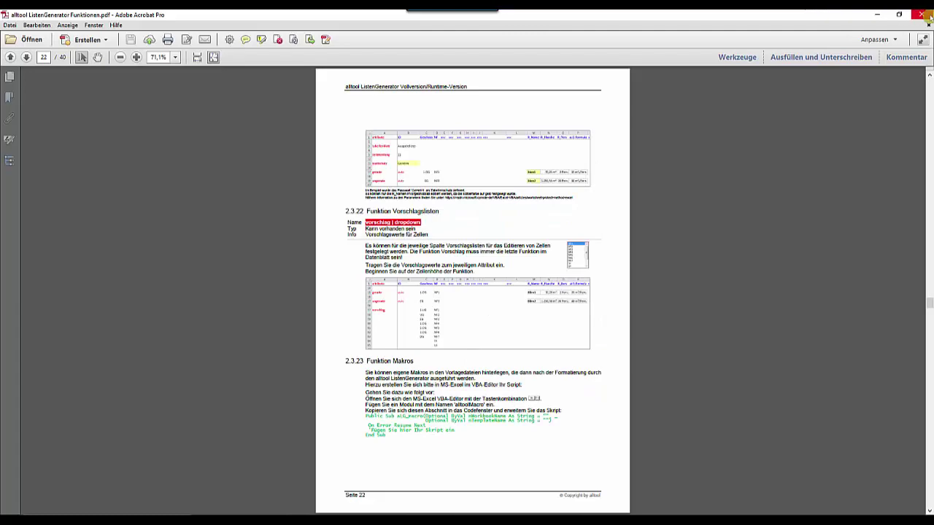
Close Acrobat and Explorer, returning to the Büro_ template's Def sheet in Excel
click(927, 17)
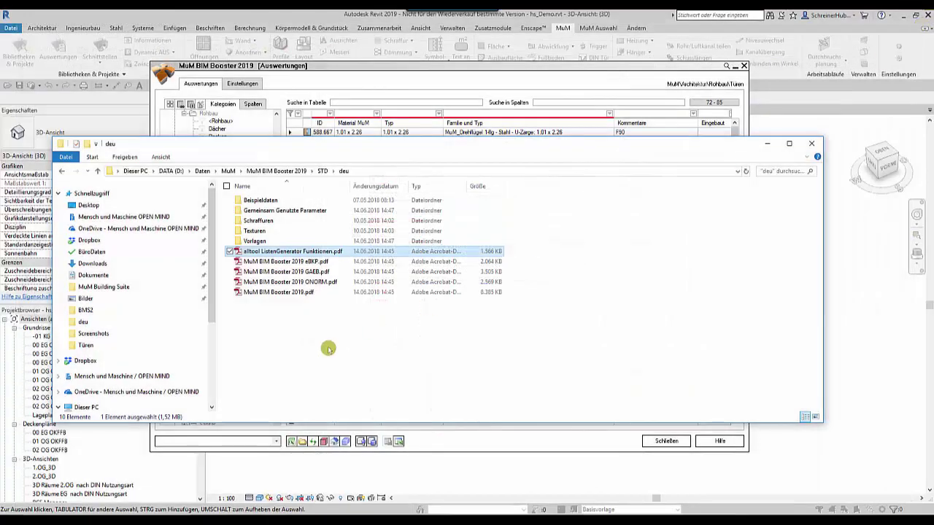
click(811, 146)
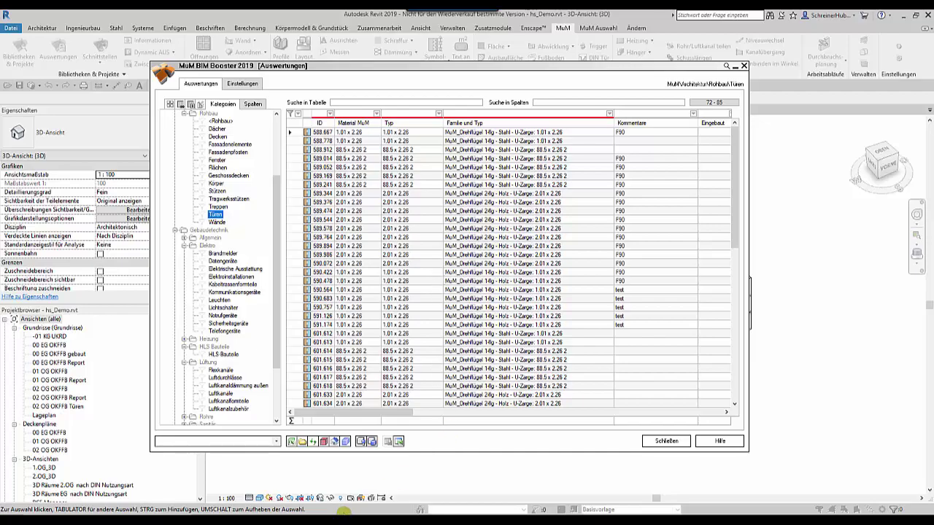
click(344, 513)
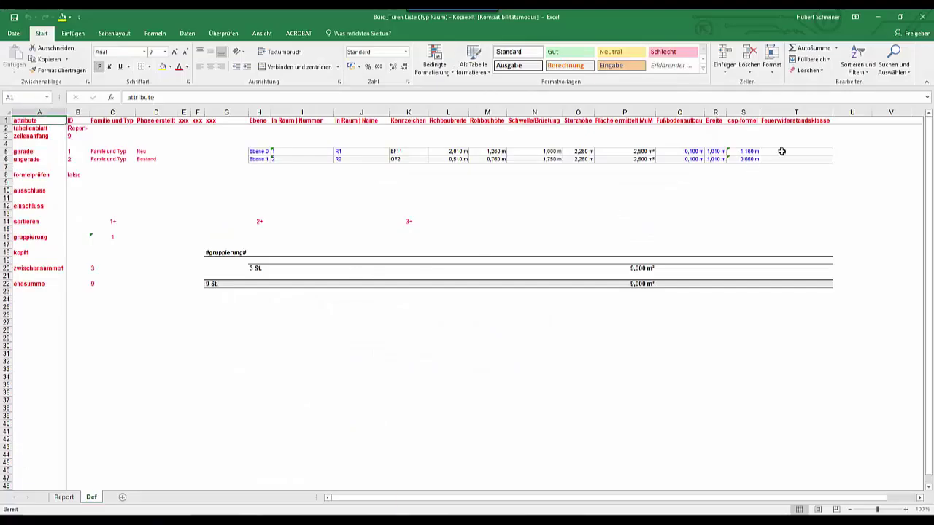
Enter the Kommentare attribute in Def cell U1 and widen column U
click(853, 120)
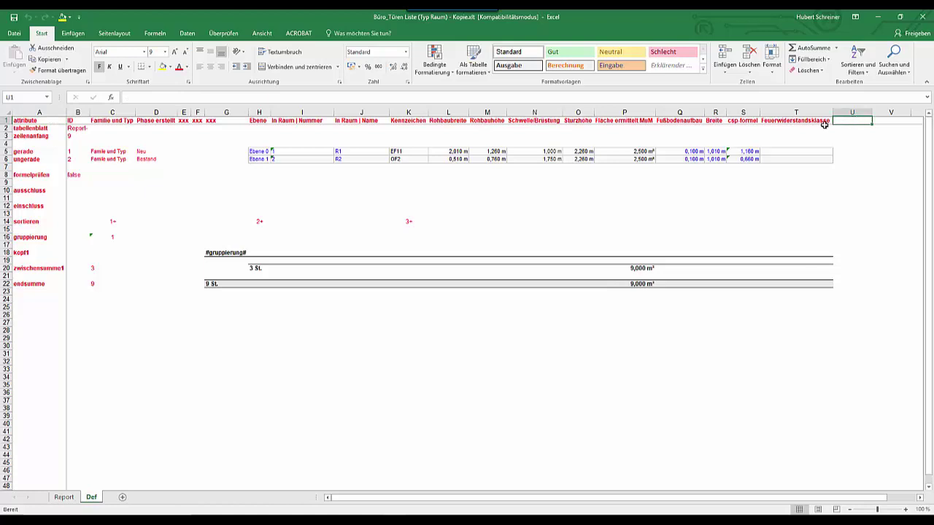
text(Kommentare)
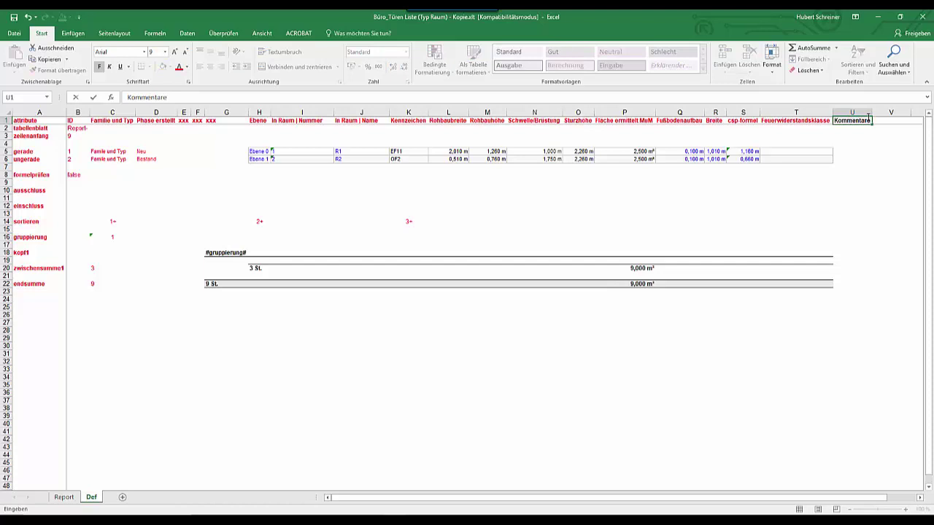
click(876, 111)
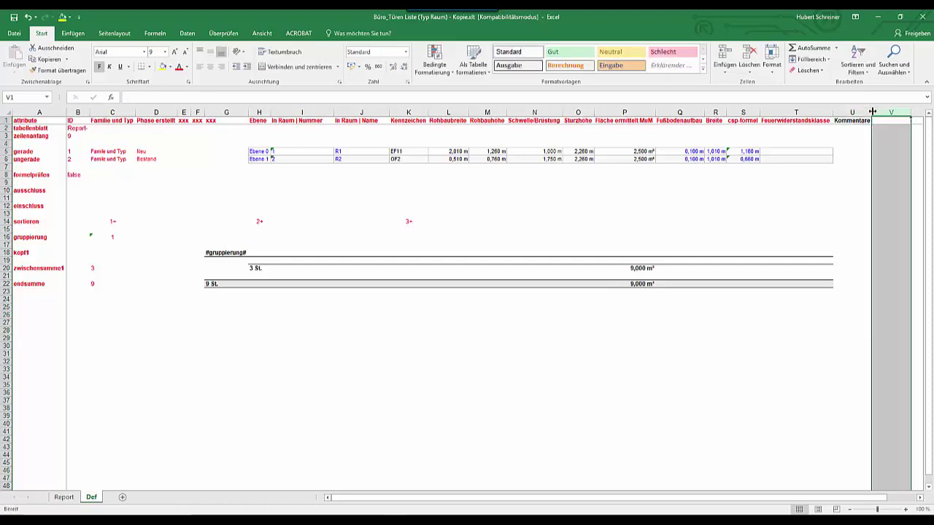
drag(873, 111, 881, 112)
click(858, 120)
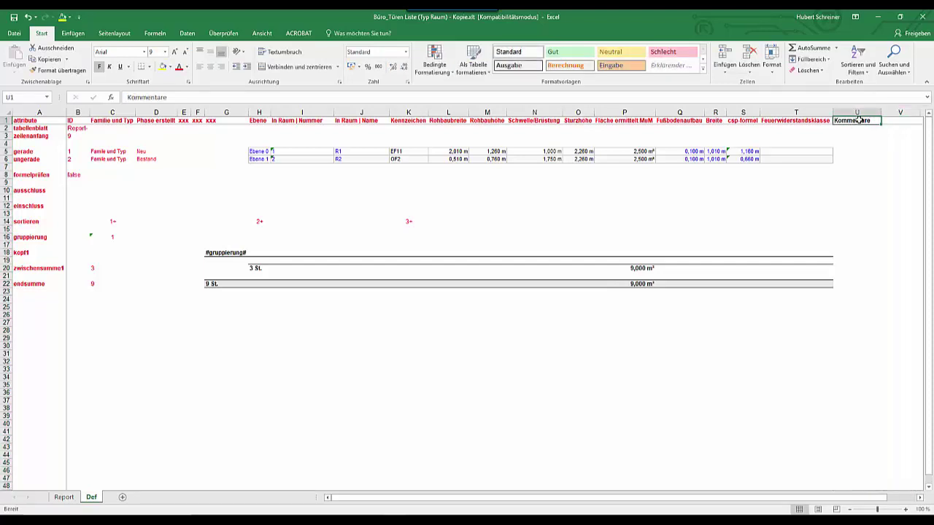
Extend the formatting of cells T5:T22 into column U
drag(829, 152, 815, 280)
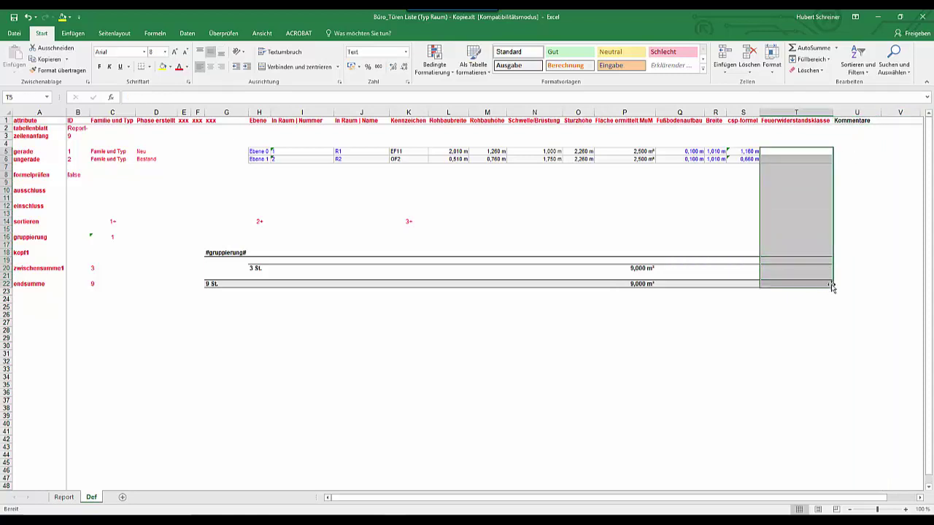
drag(832, 288, 876, 288)
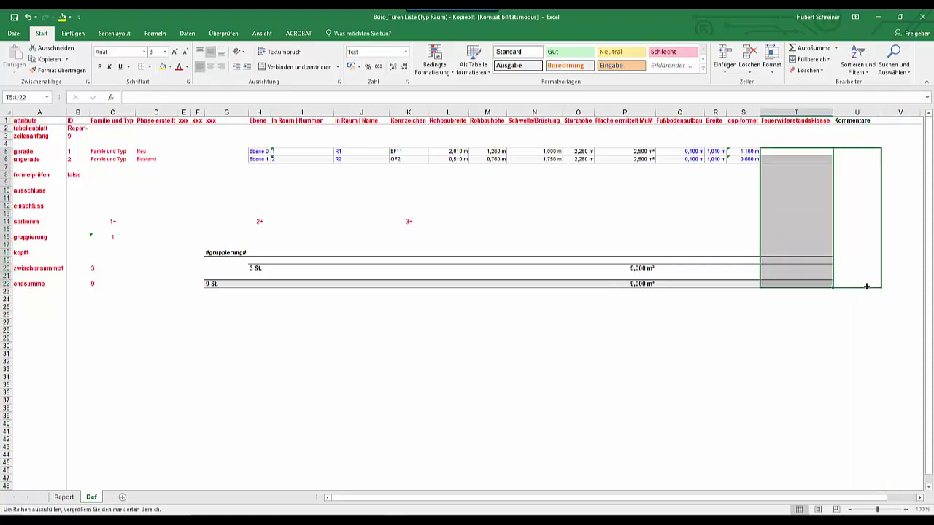
click(864, 324)
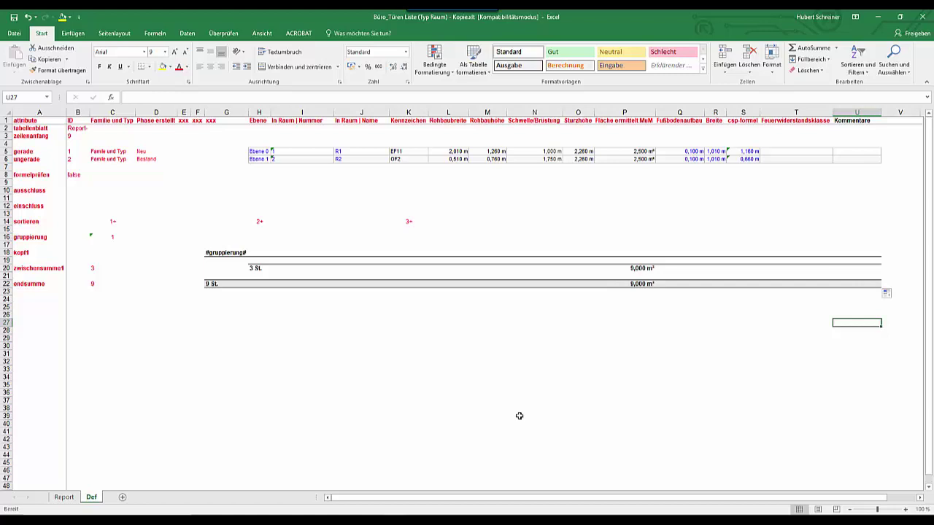
click(64, 497)
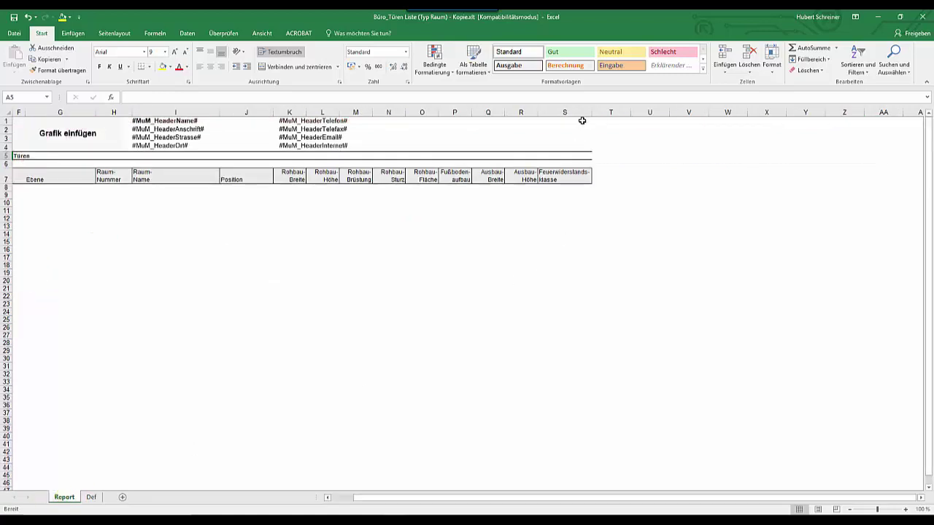
Copy the Feuerwiderstandsklasse block S1:S7 into column T, rename T7 to Kommentare, and widen column T
drag(582, 120, 588, 181)
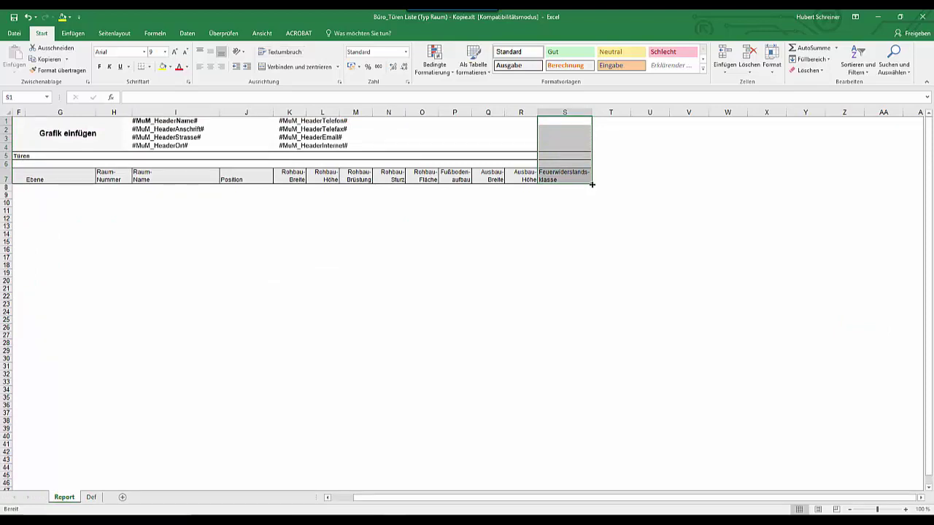
drag(592, 184, 610, 185)
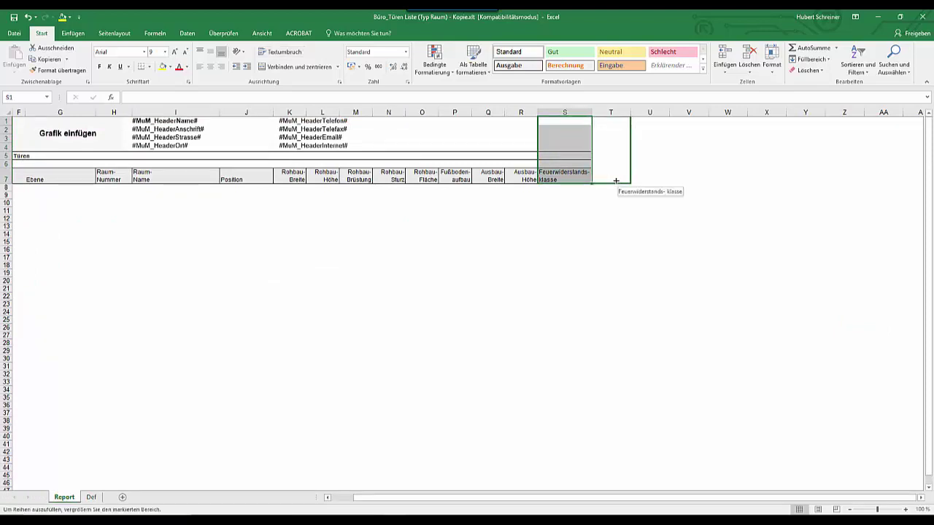
click(617, 227)
click(612, 180)
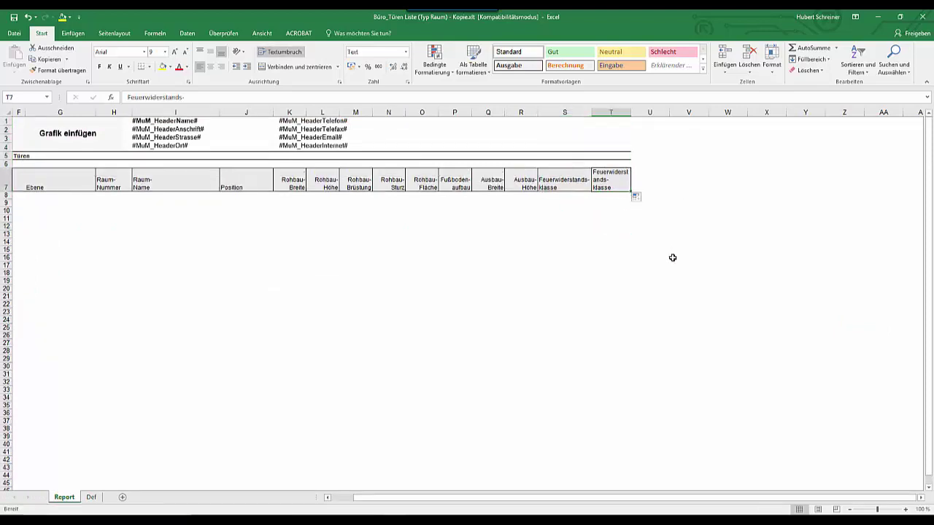
text(Kommentare)
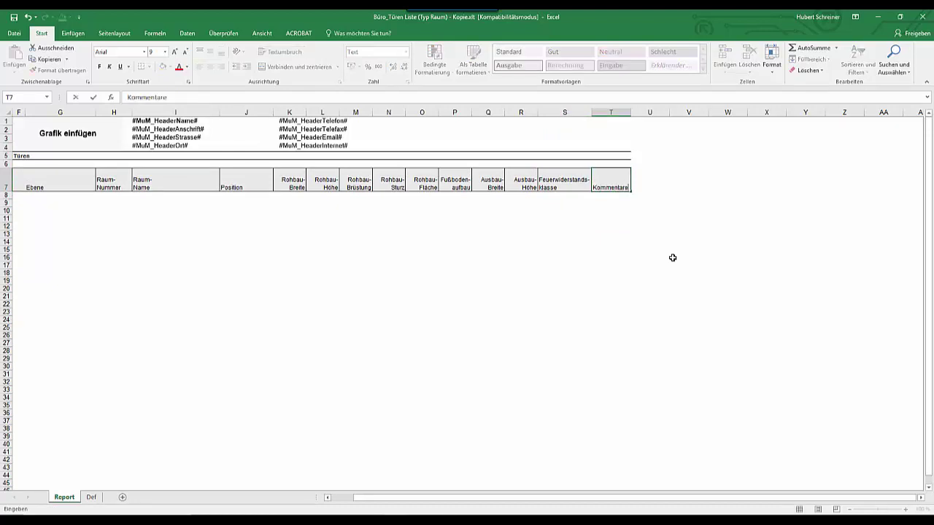
key(Return)
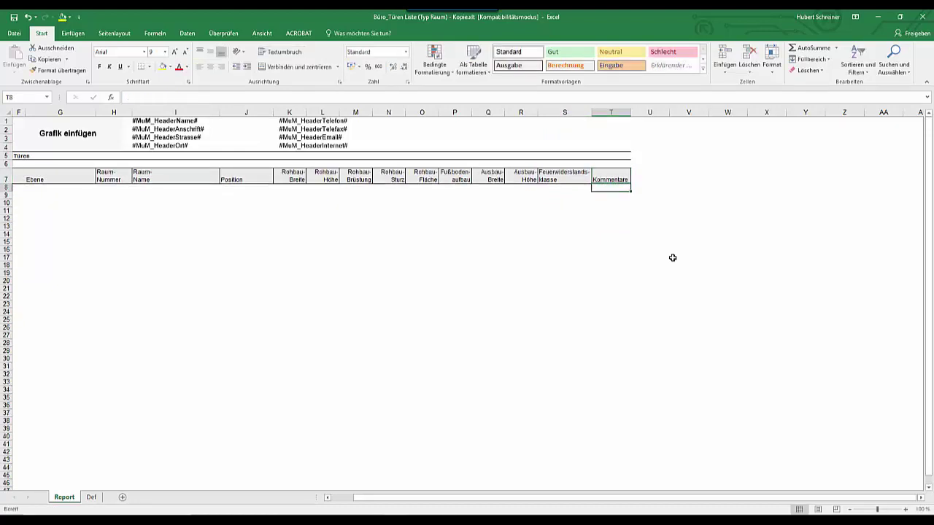
drag(631, 113, 667, 112)
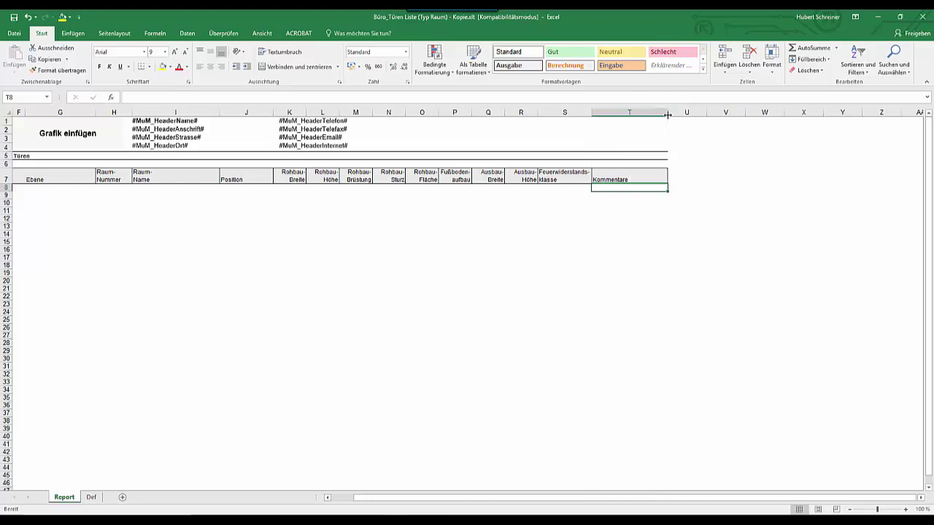
click(732, 280)
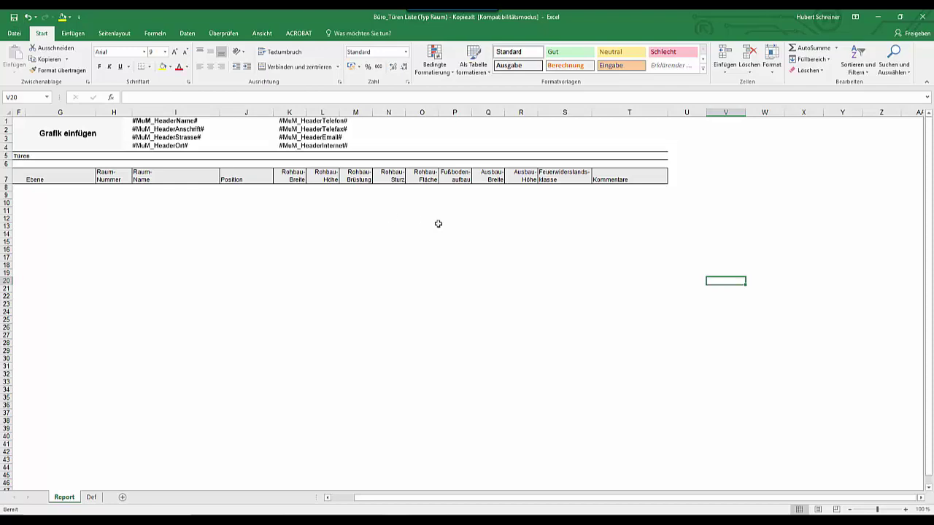
click(921, 17)
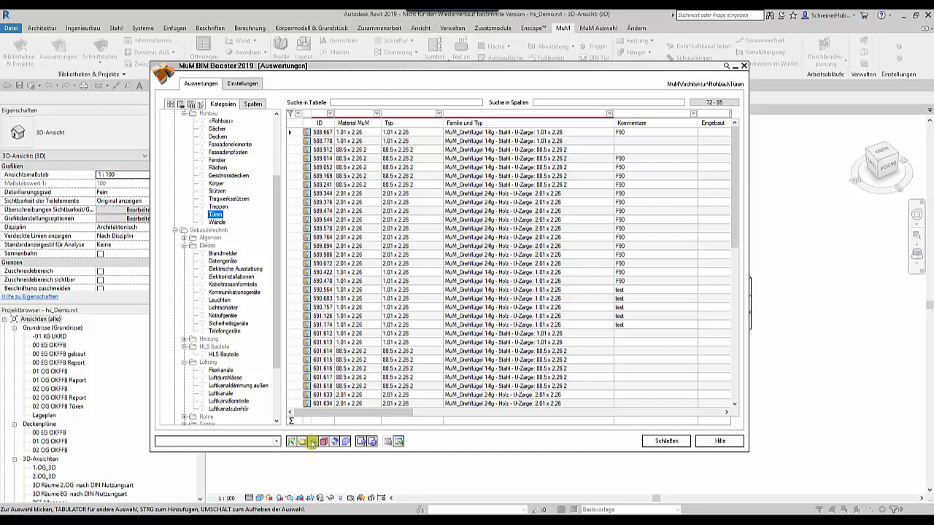
Reload the templates and export the doors with Büro_Türen Liste (Typ Raum) - Kopie
click(312, 442)
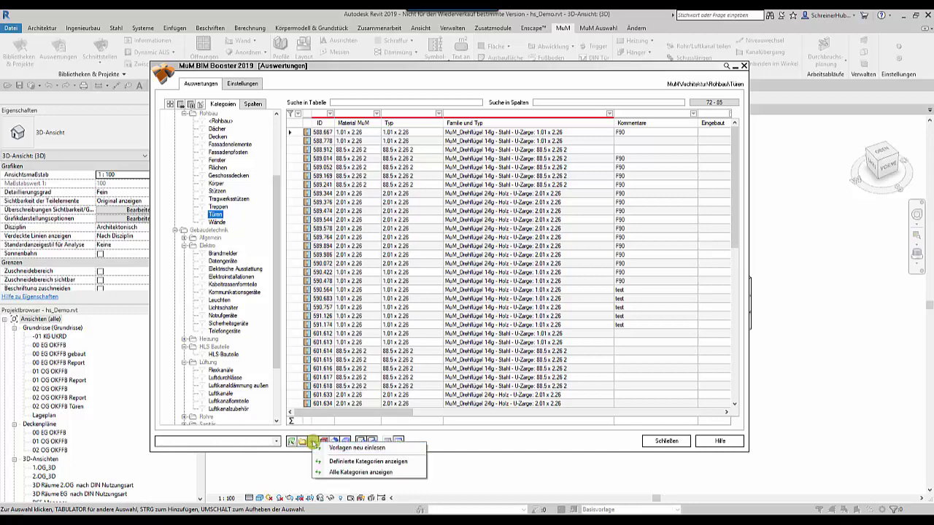
click(365, 448)
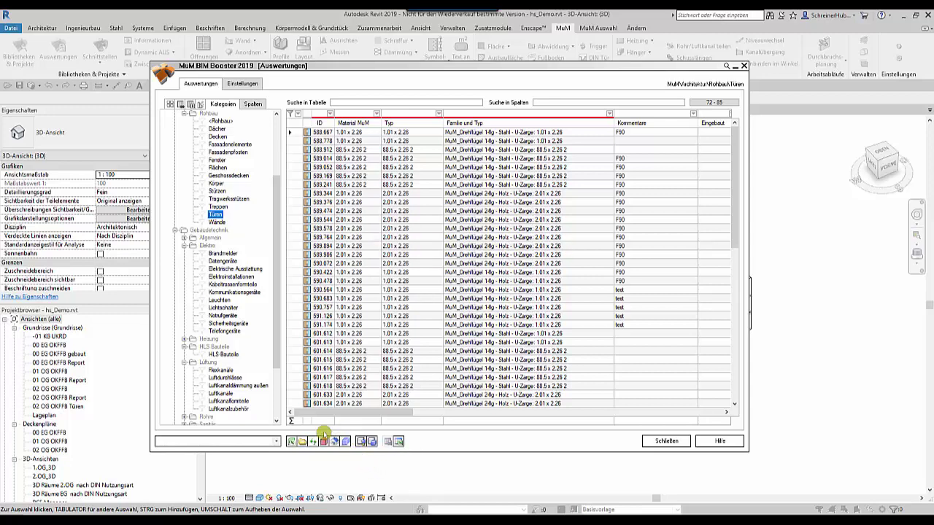
click(277, 442)
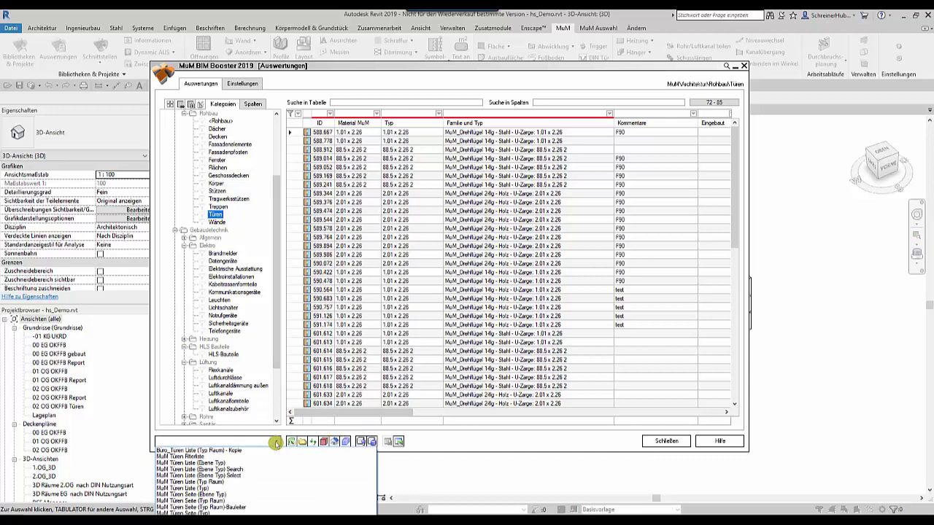
scroll(265, 456, up, 1)
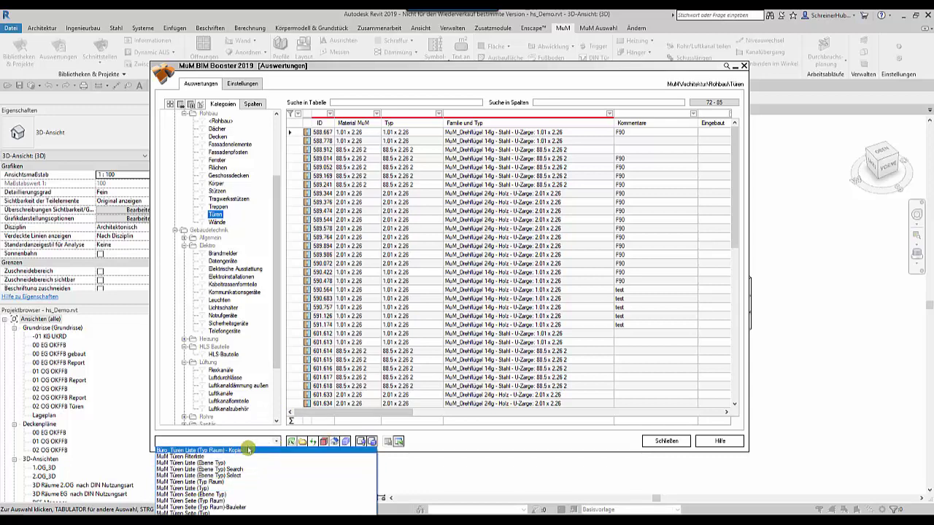
click(248, 450)
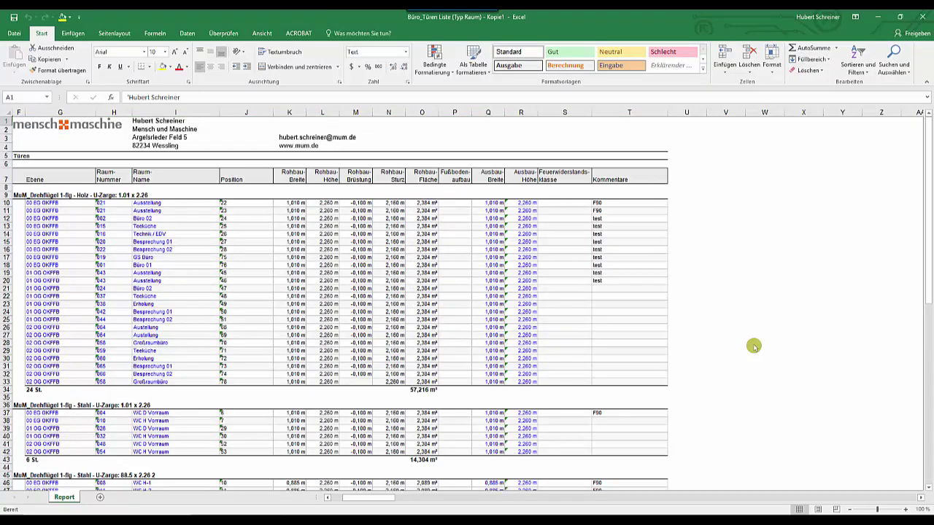
scroll(754, 347, down, 1)
scroll(754, 346, down, 1)
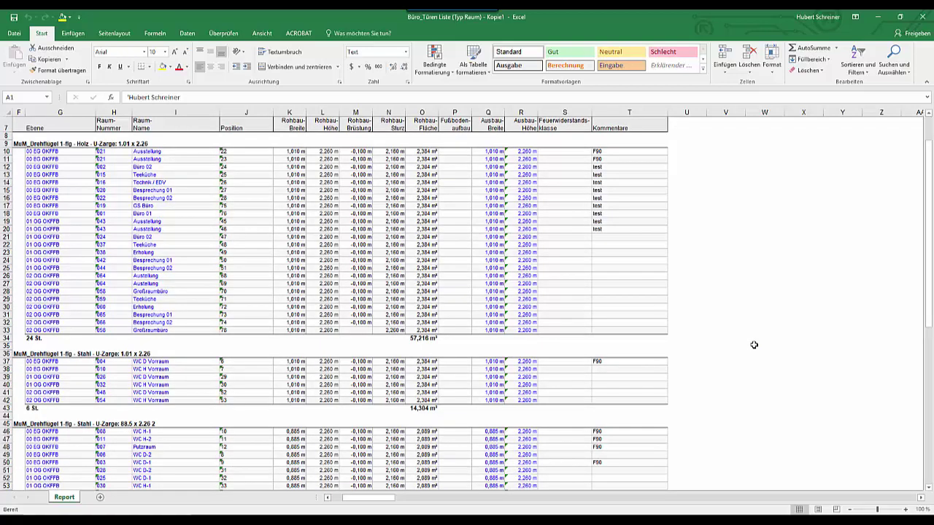
click(766, 330)
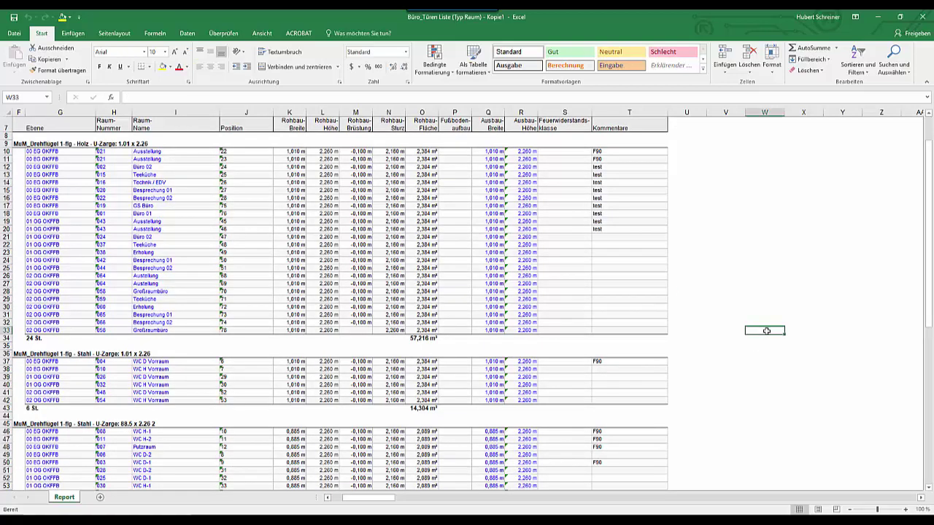